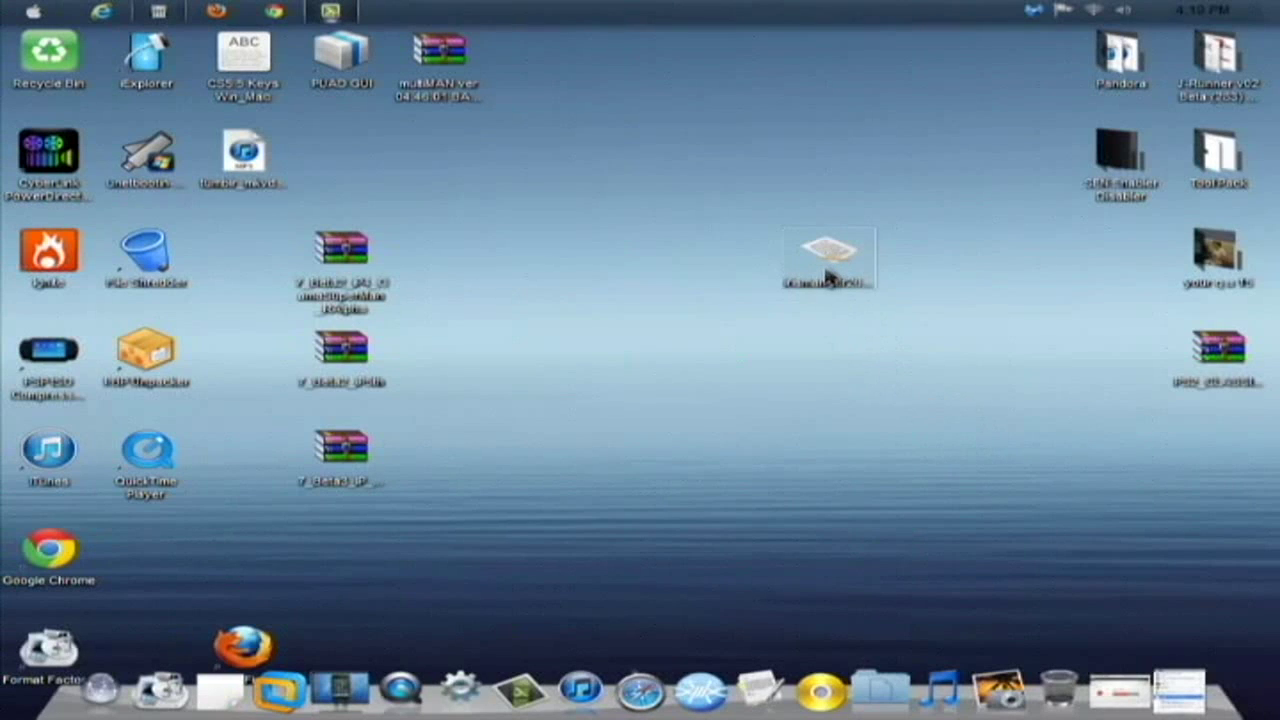
Open the packages folder on the USB20FD (O:) drive.
click(831, 272)
drag(868, 260, 771, 258)
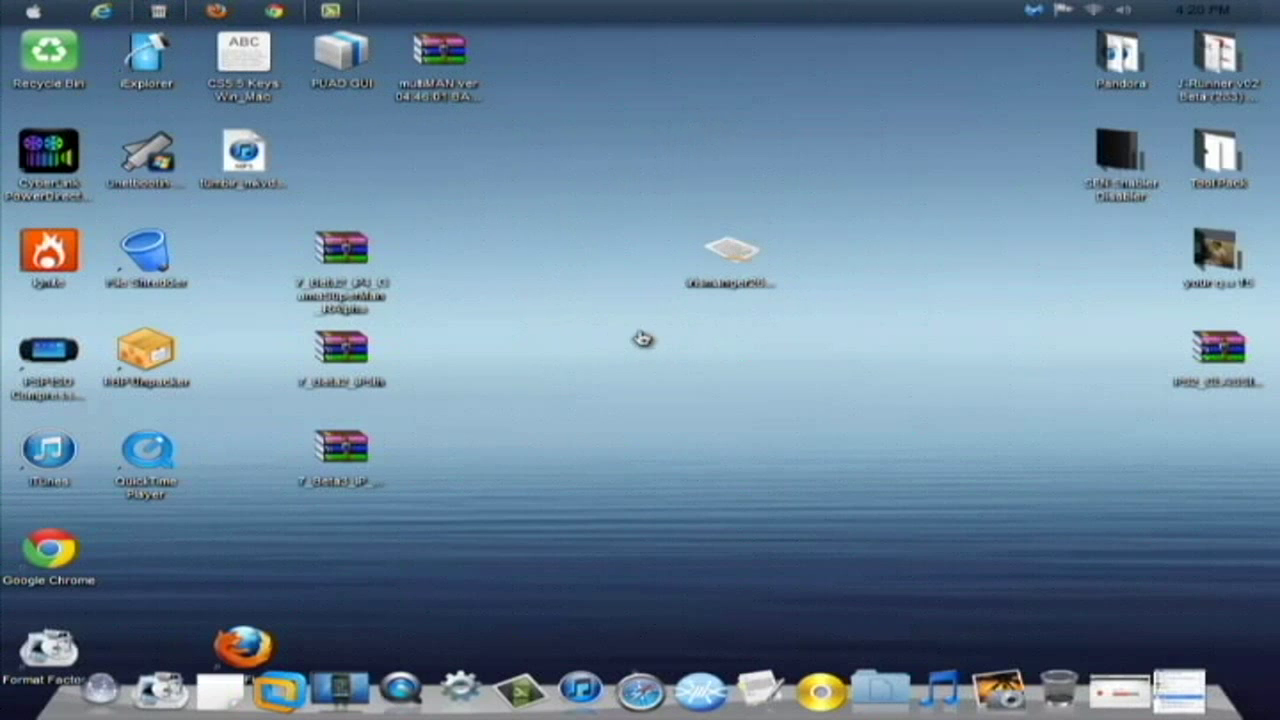
click(503, 341)
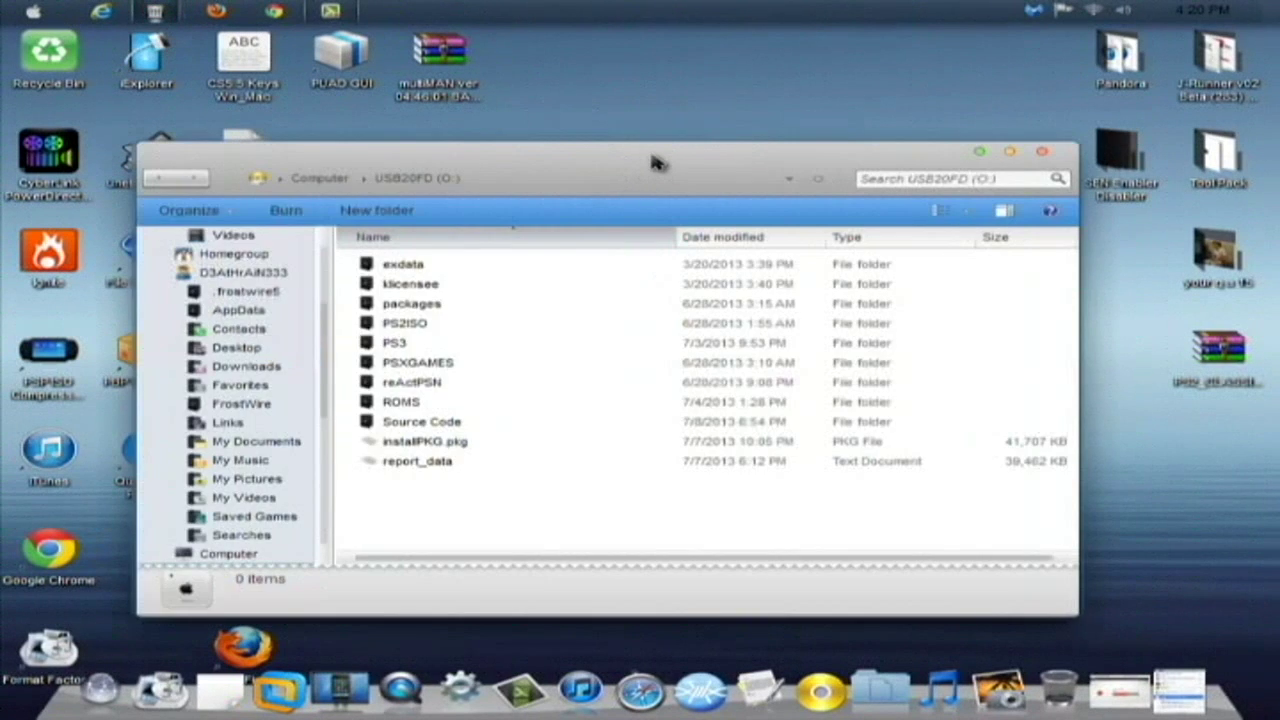
drag(657, 163, 596, 113)
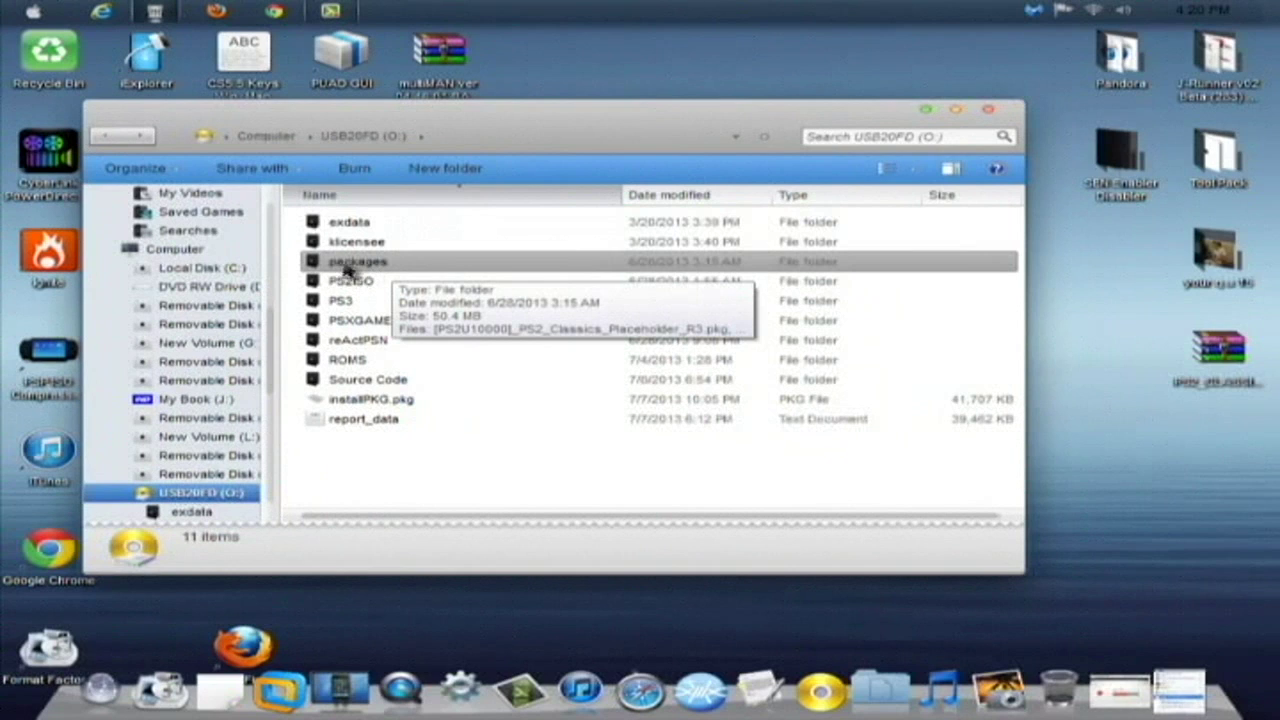
double_click(412, 264)
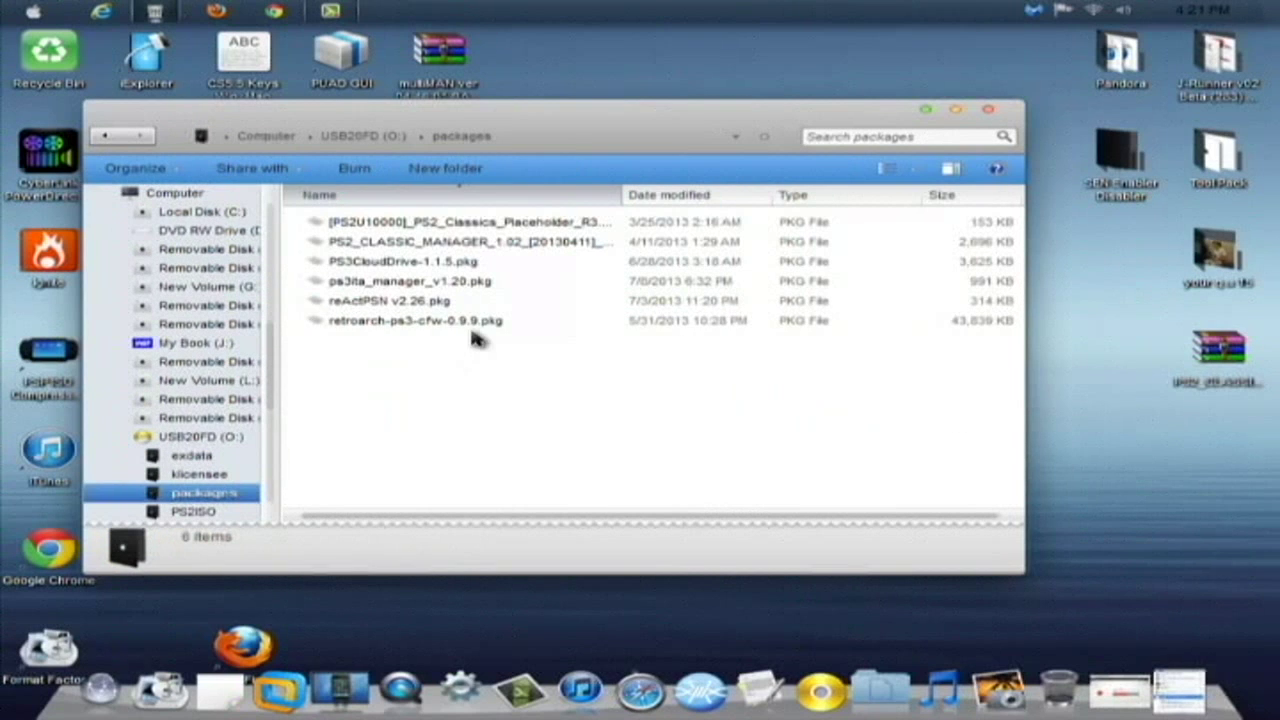
Copy irismanger260unofficialps3mod.pkg from the desktop into the USB drive's packages folder, and return to the drive's root.
drag(700, 104, 443, 90)
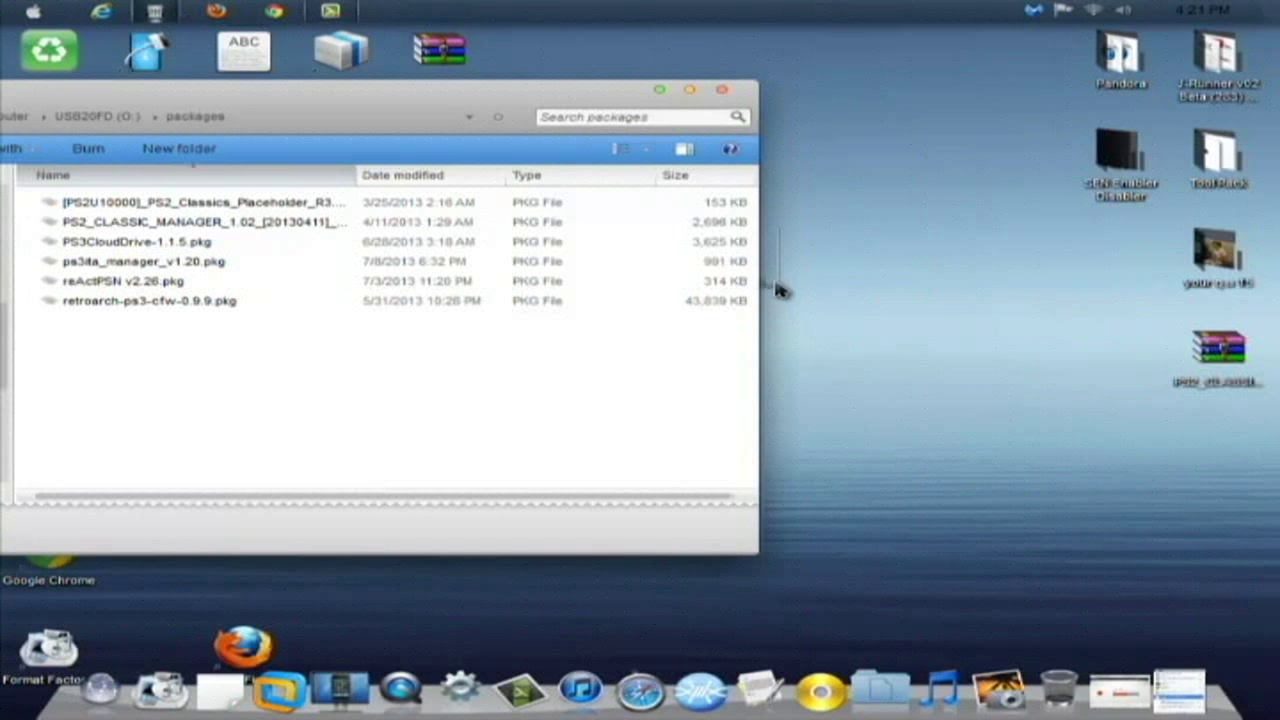
click(783, 289)
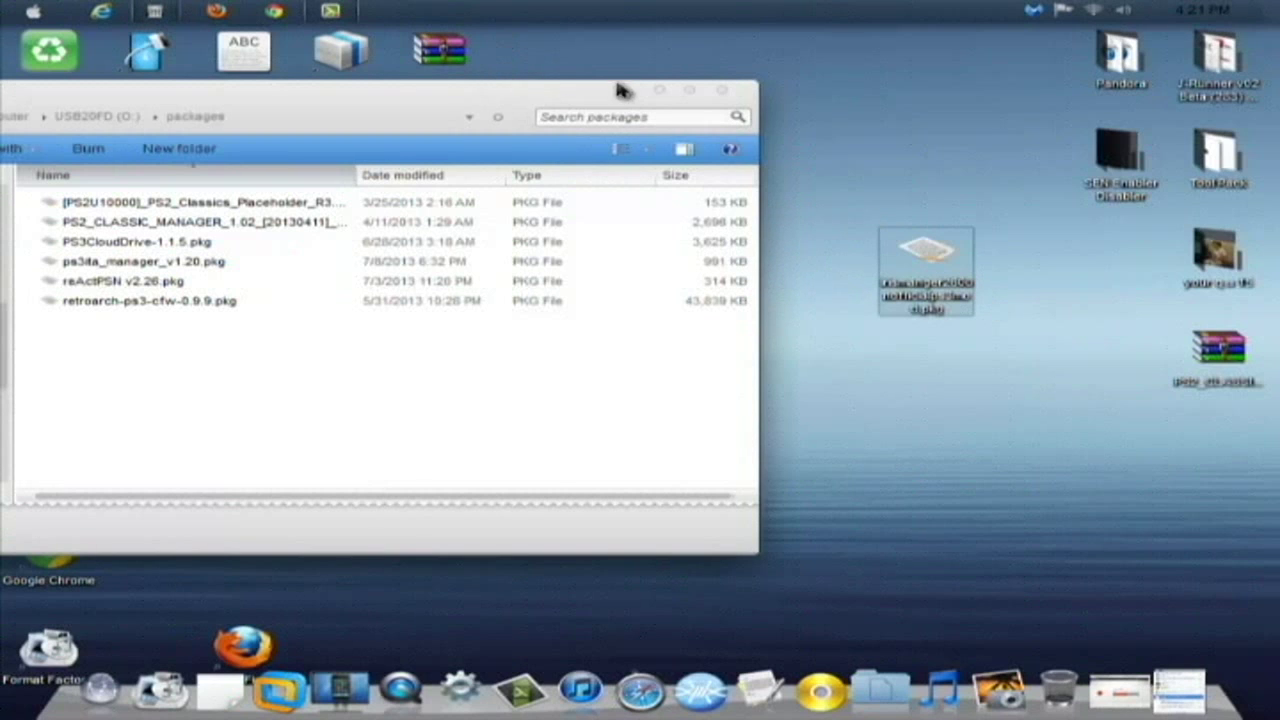
drag(620, 88, 674, 51)
drag(932, 252, 761, 360)
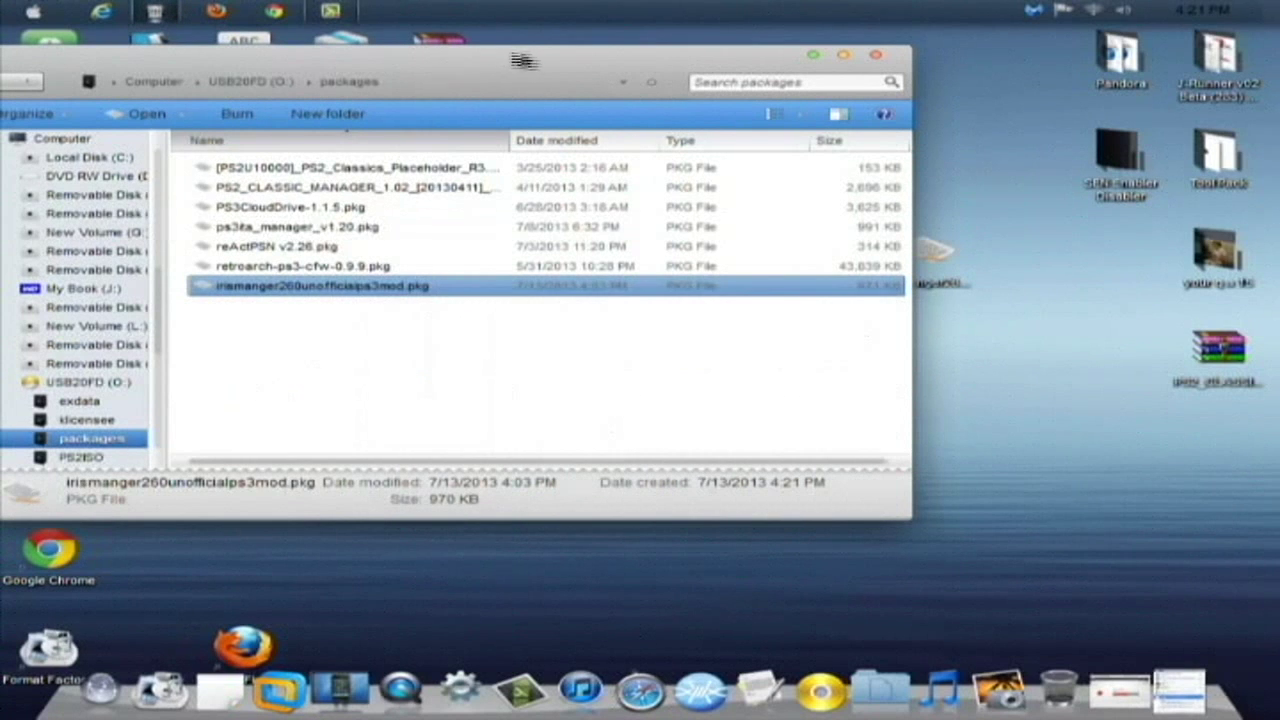
drag(512, 58, 680, 84)
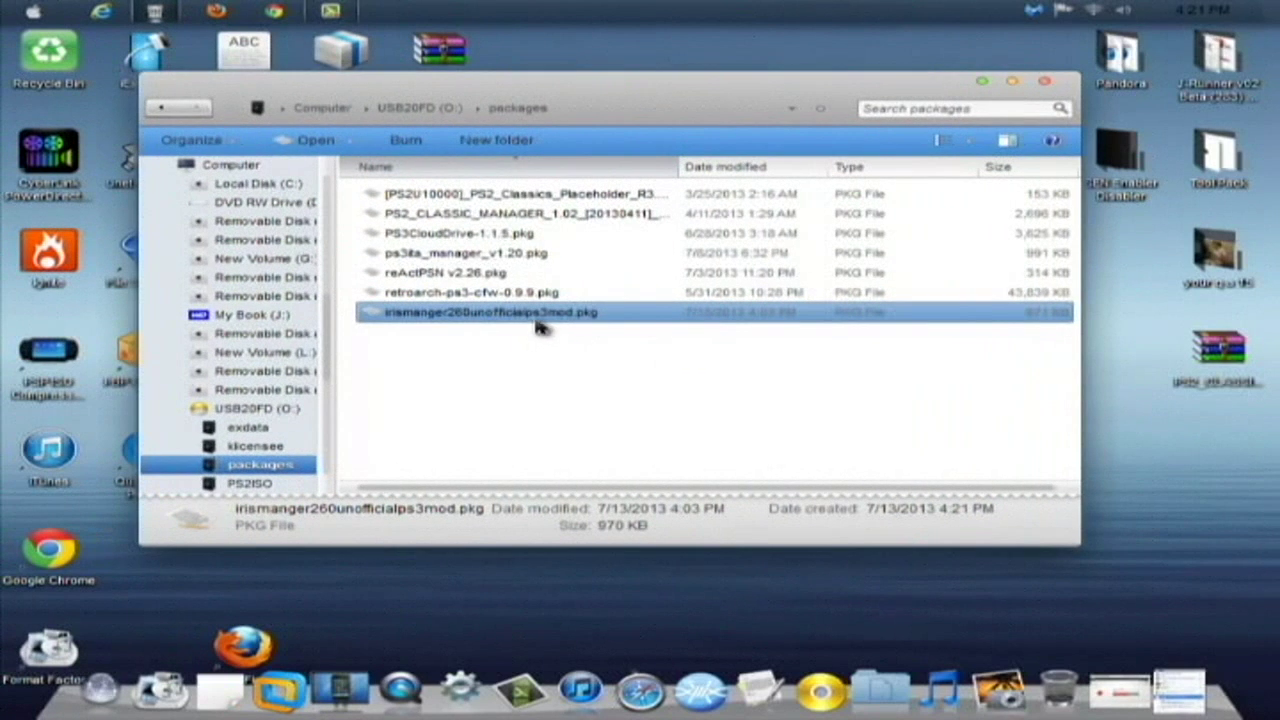
click(163, 108)
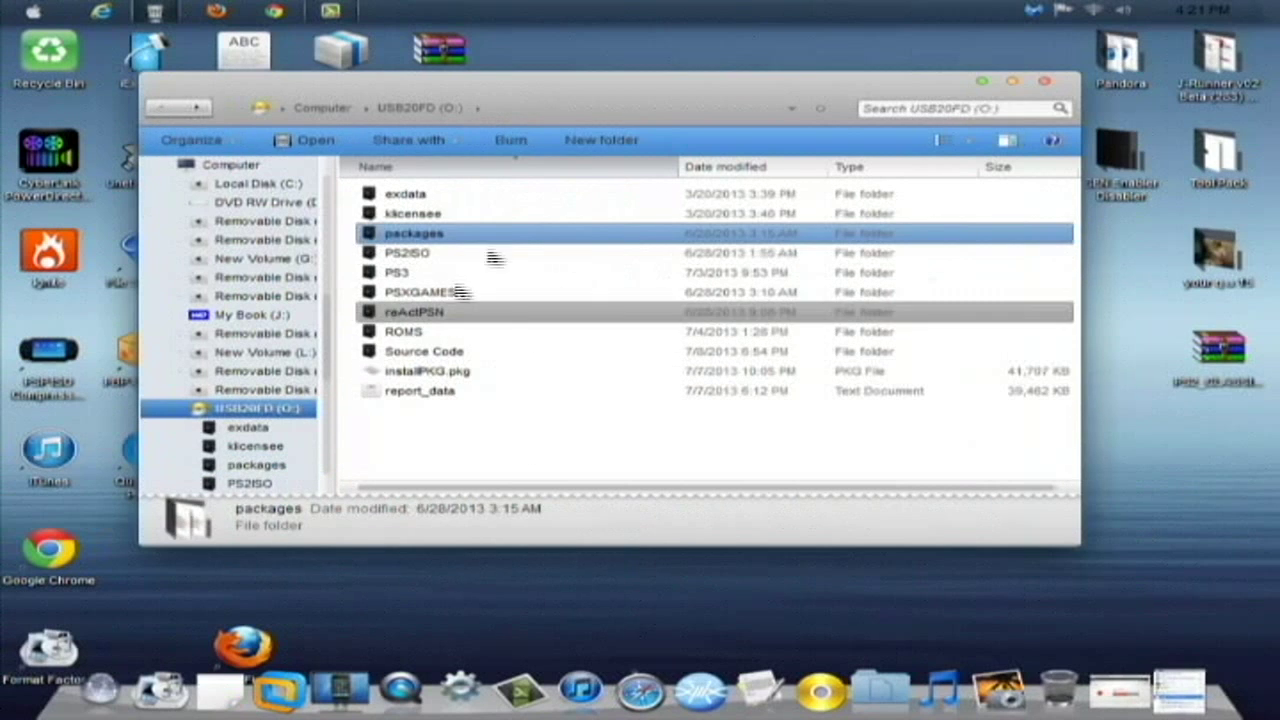
drag(688, 90, 737, 103)
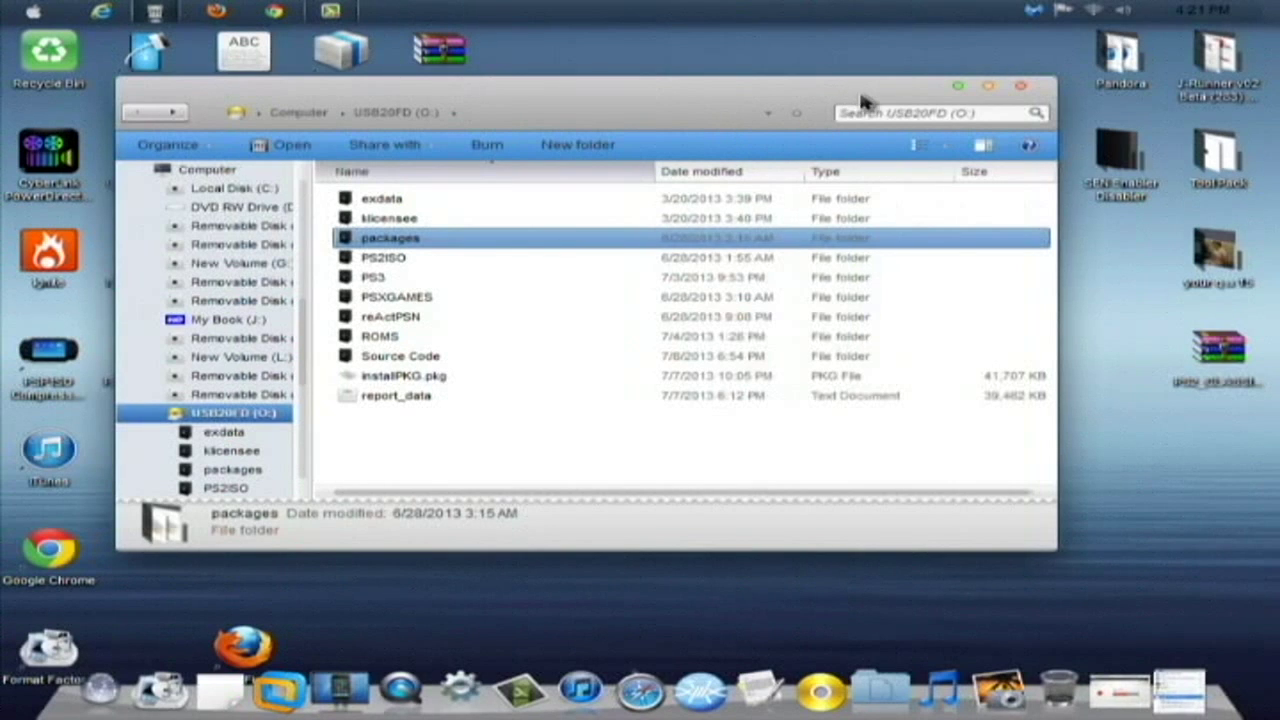
drag(848, 100, 890, 110)
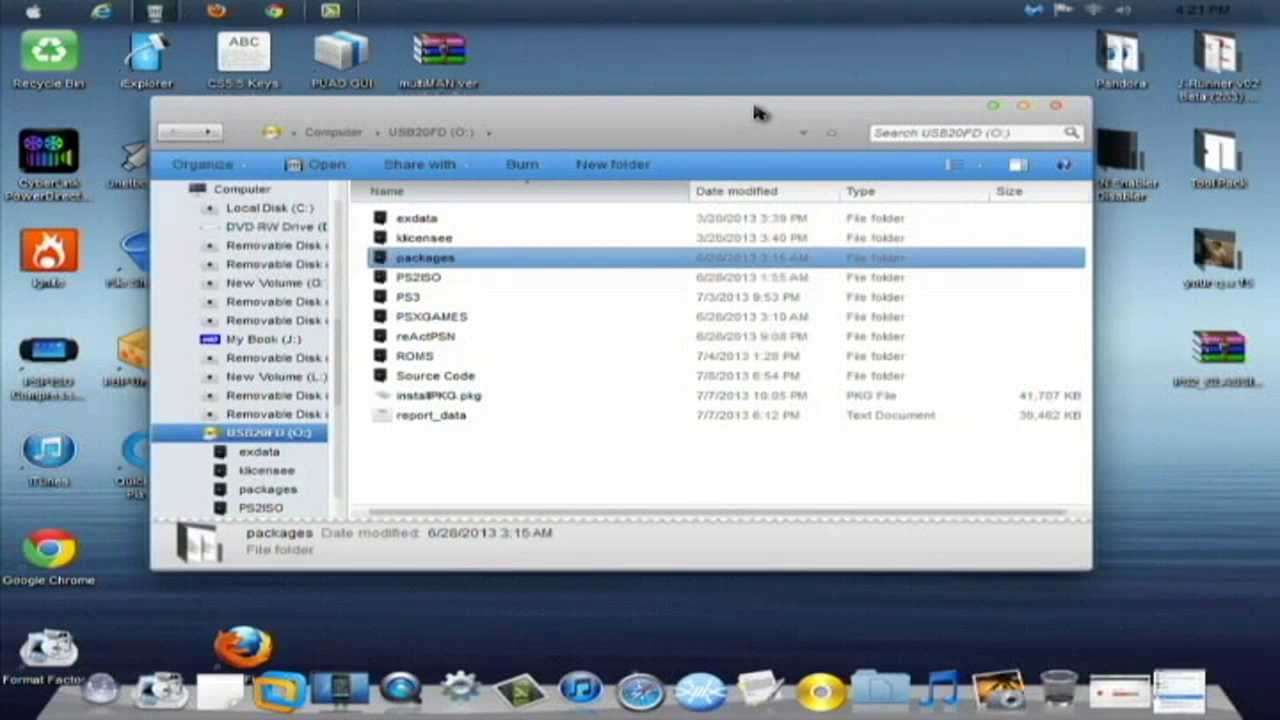
drag(763, 110, 767, 83)
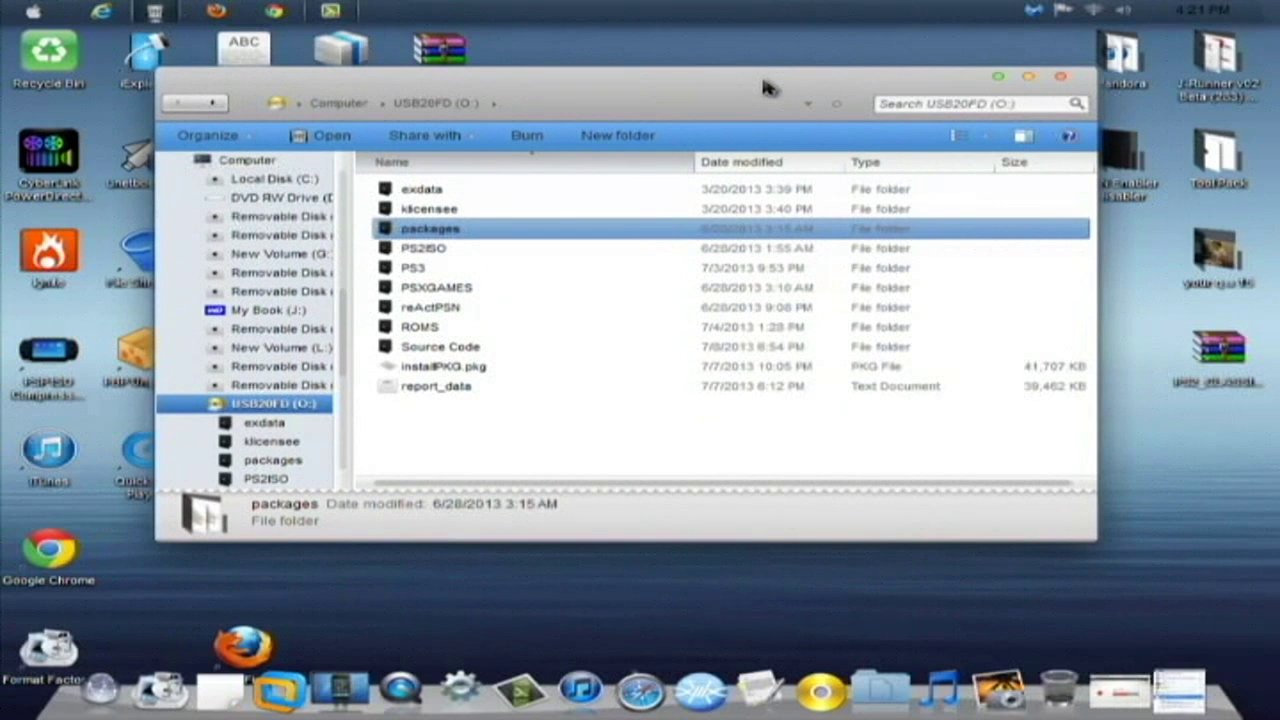
drag(785, 89, 731, 105)
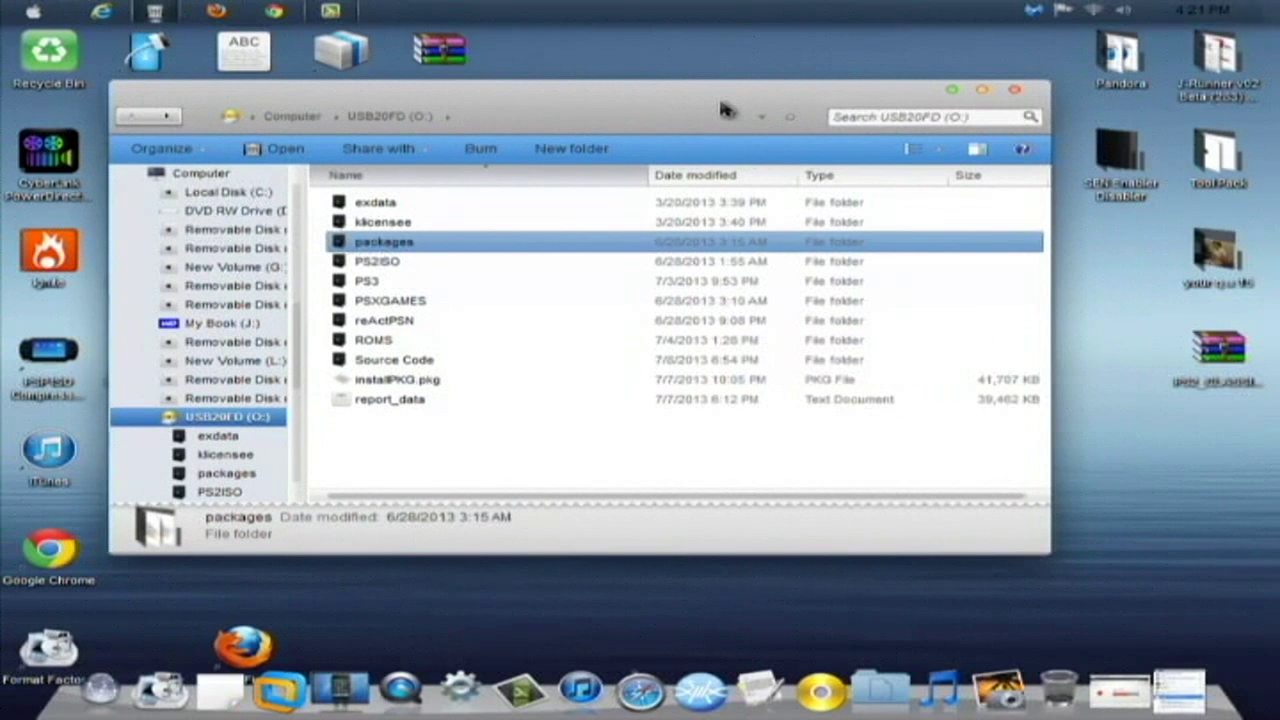
drag(777, 91, 800, 114)
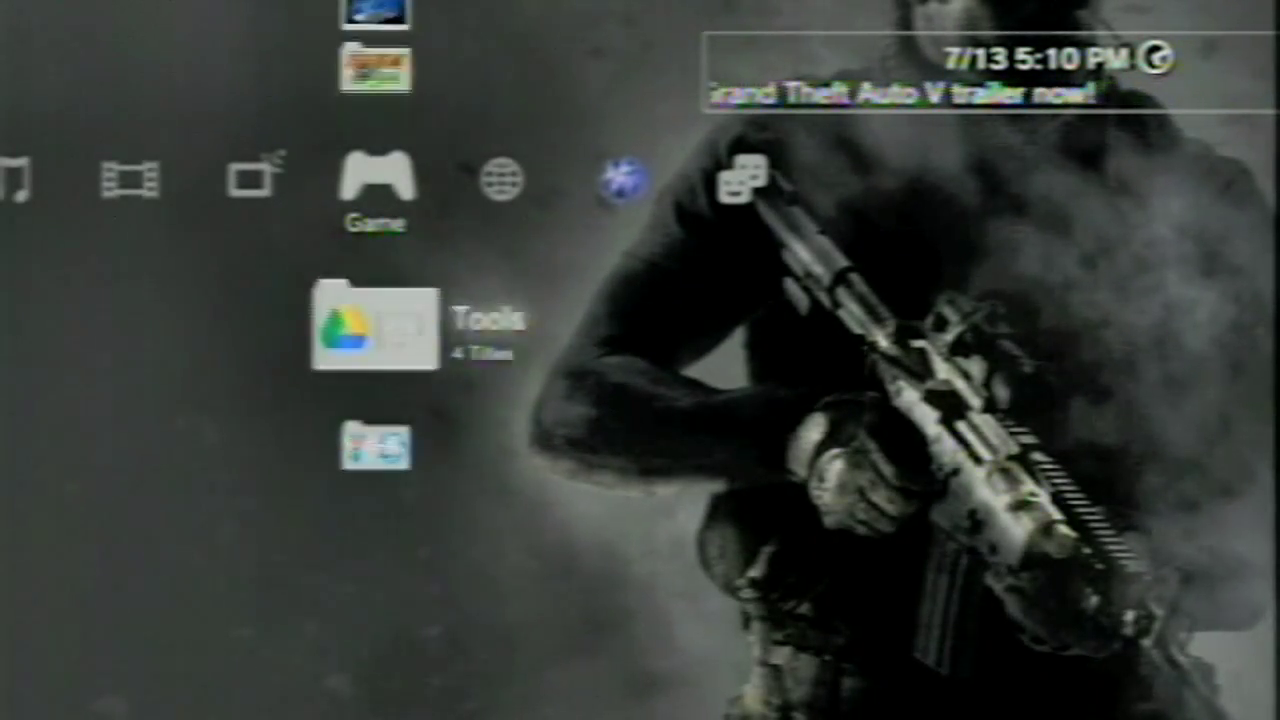
On the PlayStation 3, open Install Package Files in multiMAN's home section.
key(Return)
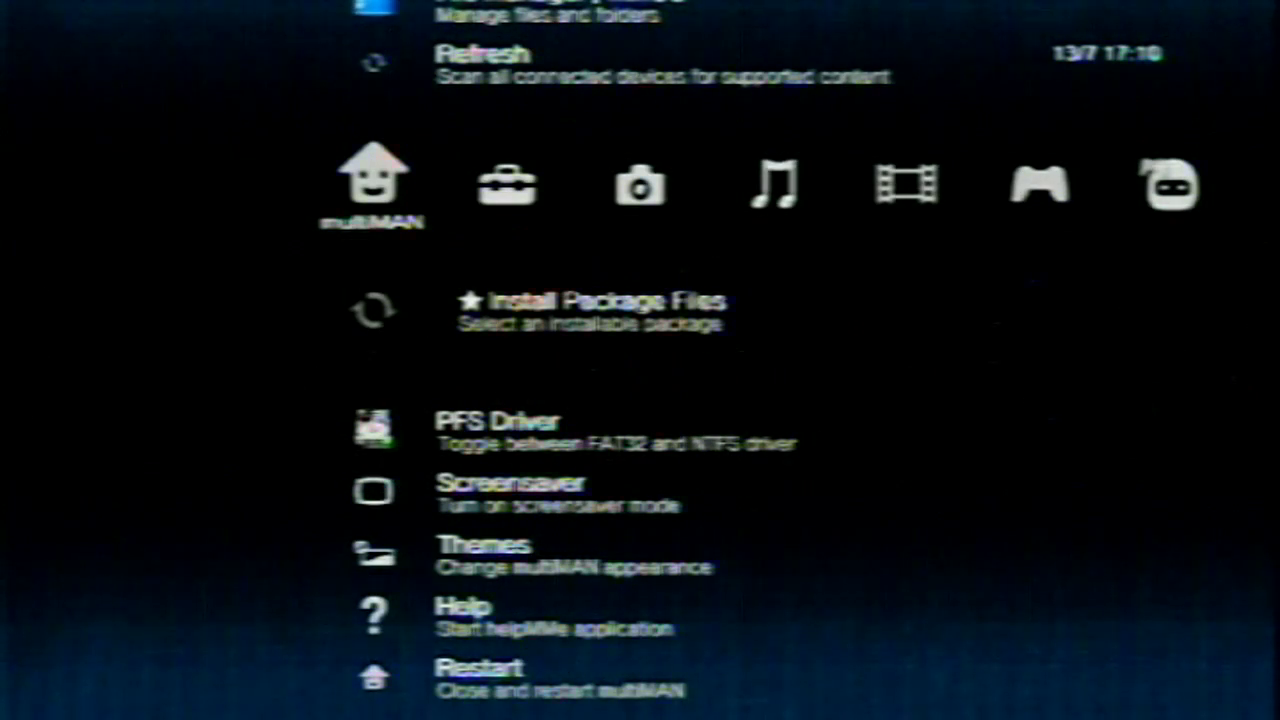
key(Return)
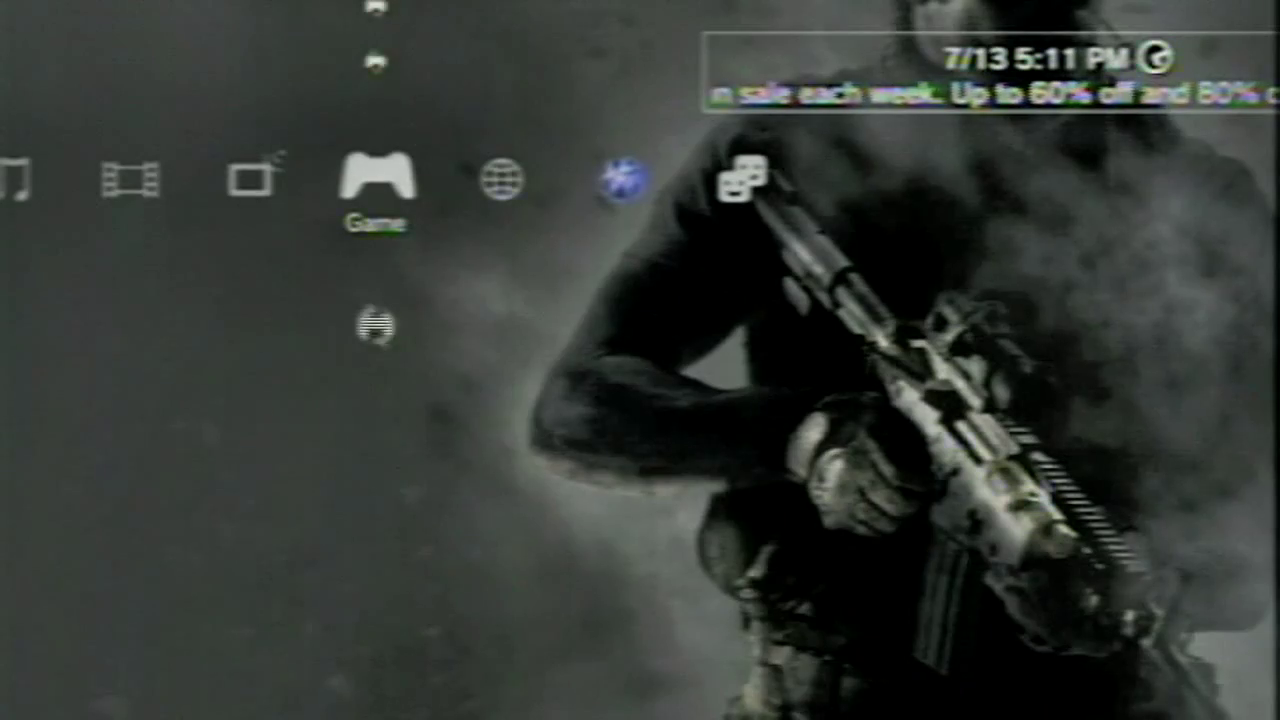
Open the Tools folder in the Game category and go to the title below reActPSN 2.20.
key(Up)
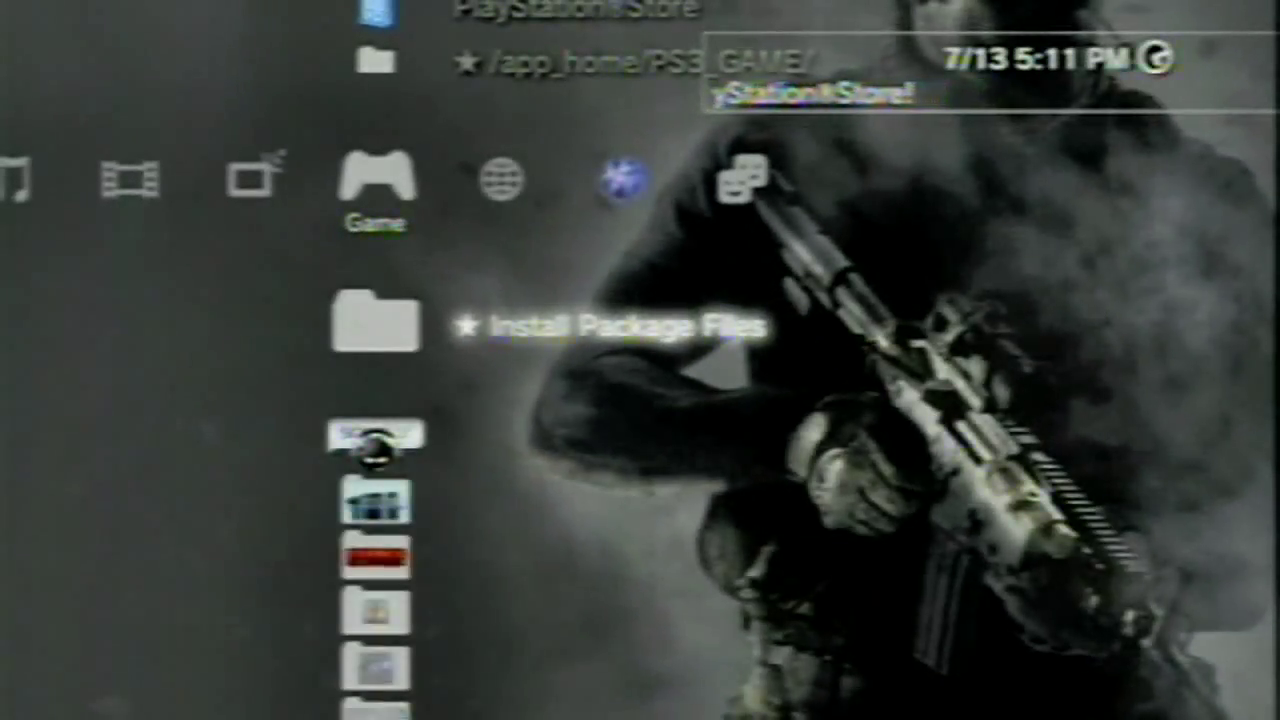
key(Down)
key(Down)
key(Down)
key(Down)
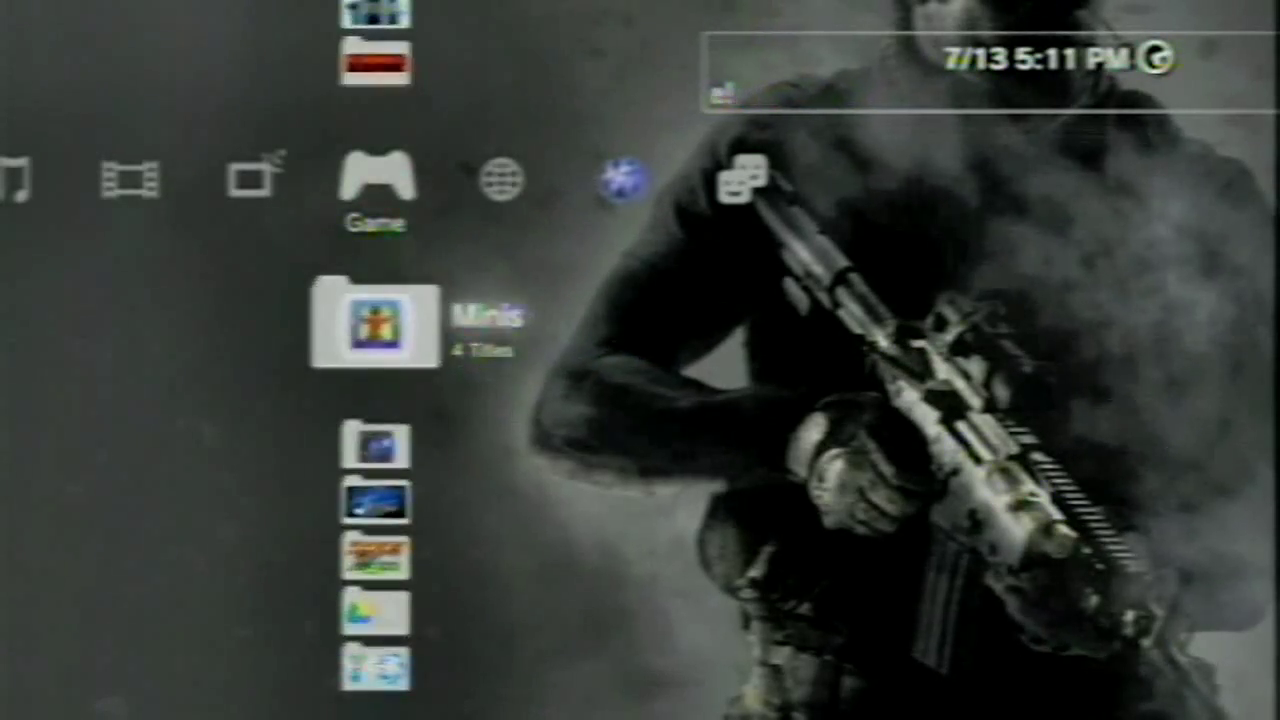
key(Down)
key(Down)
key(Down)
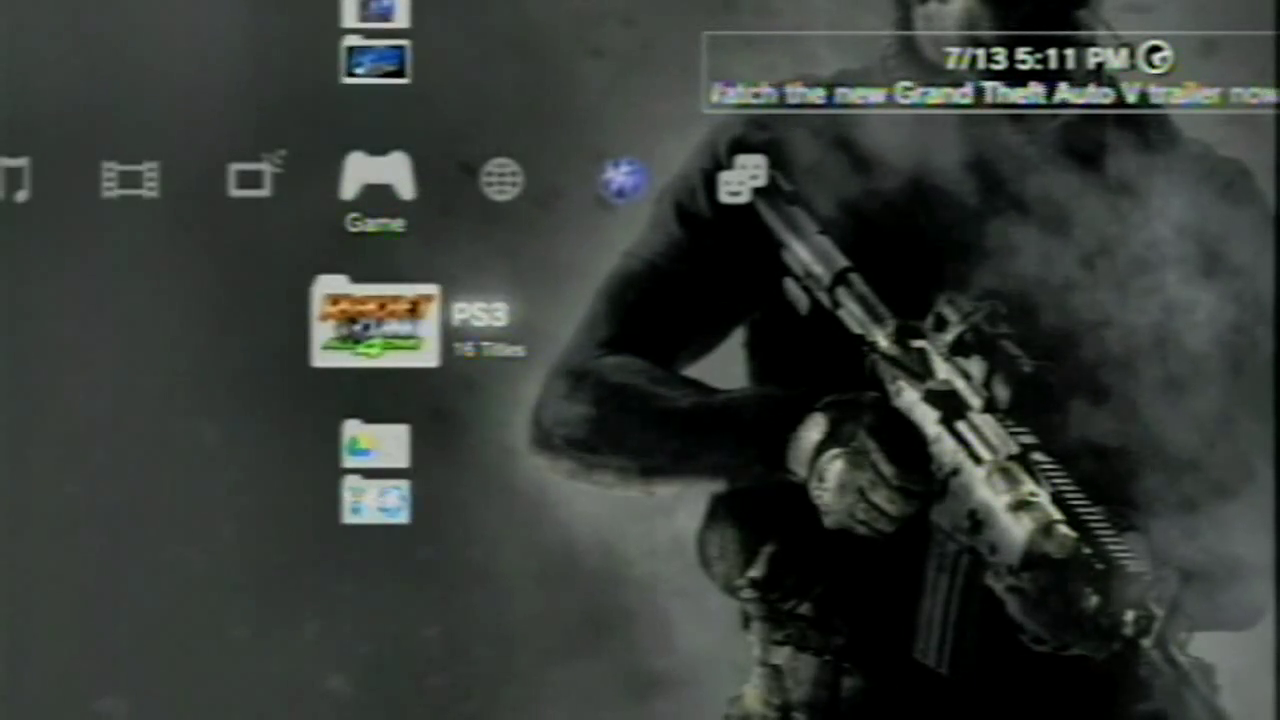
key(Down)
key(Return)
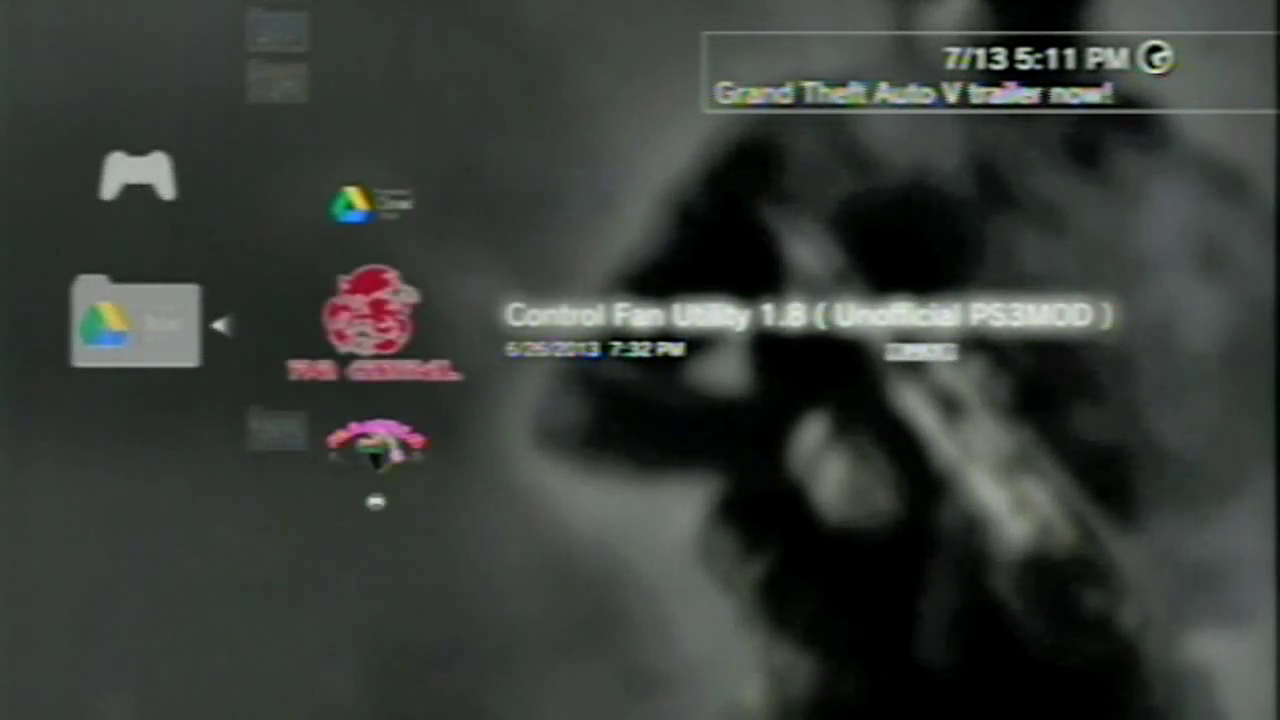
key(Down)
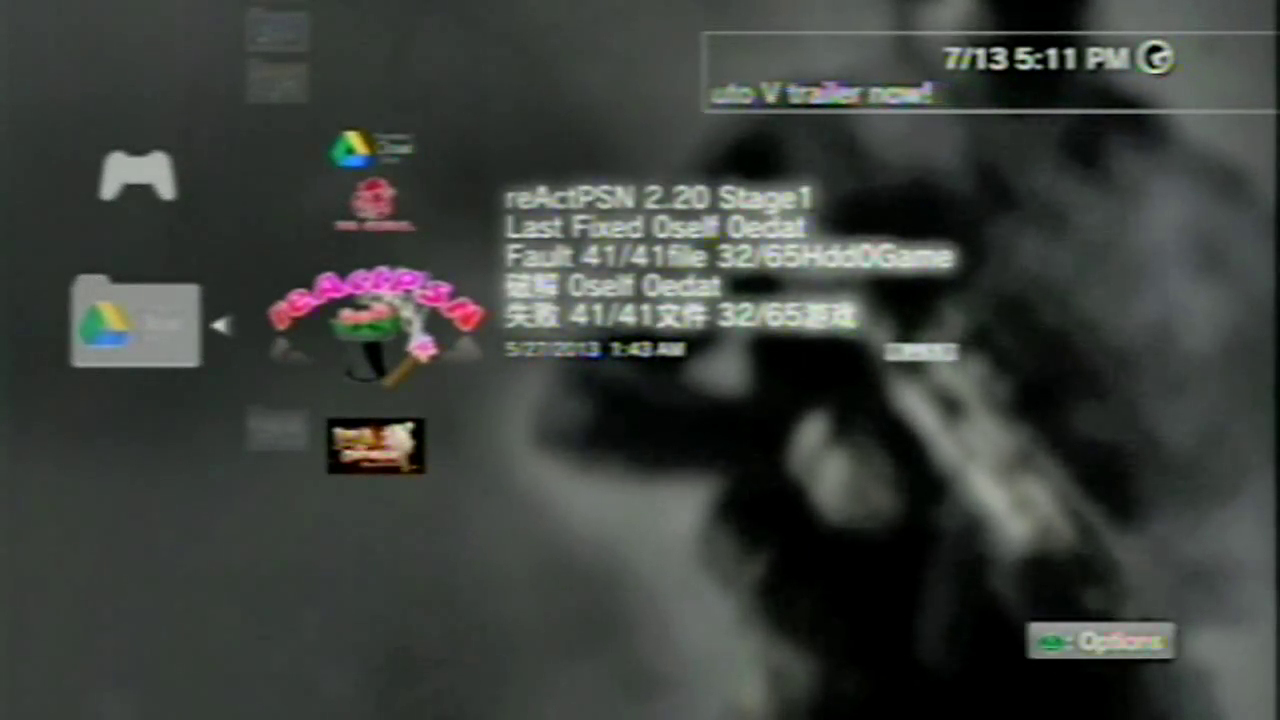
key(Down)
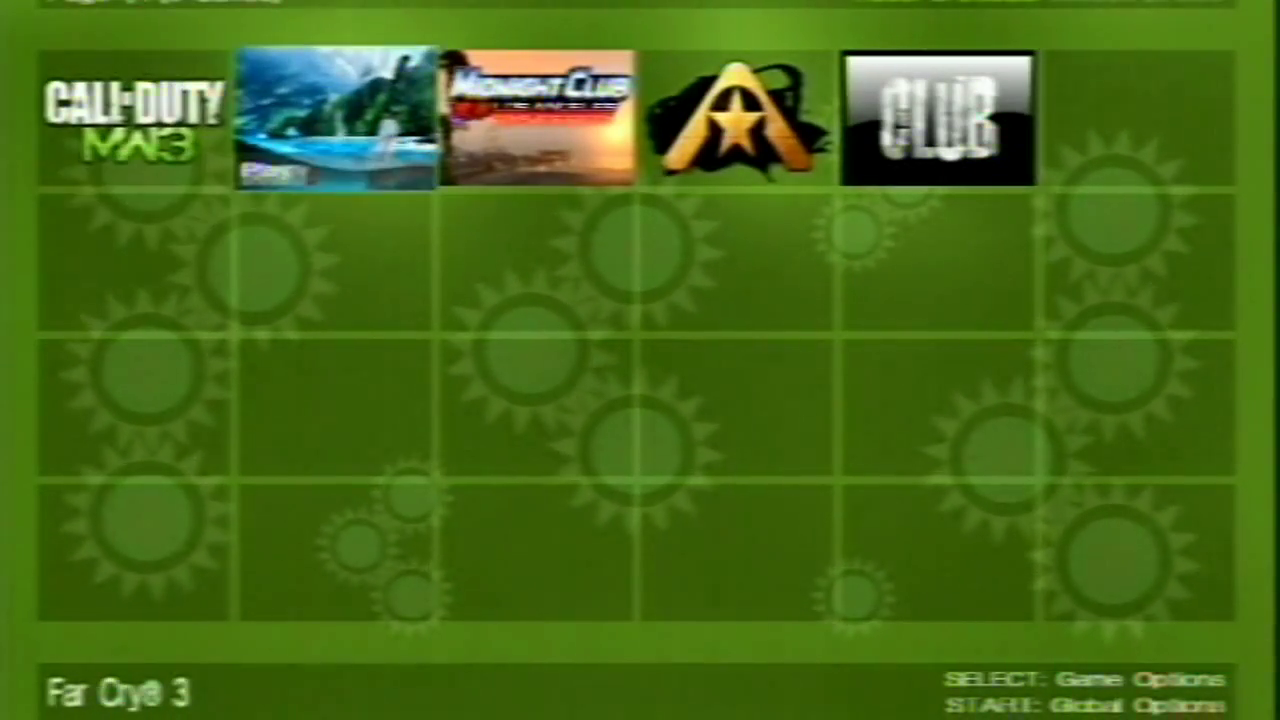
Browse the game grid to Call of Duty: Modern Warfare 3 and back to Far Cry 3.
key(Left)
key(Left)
key(Left)
key(Left)
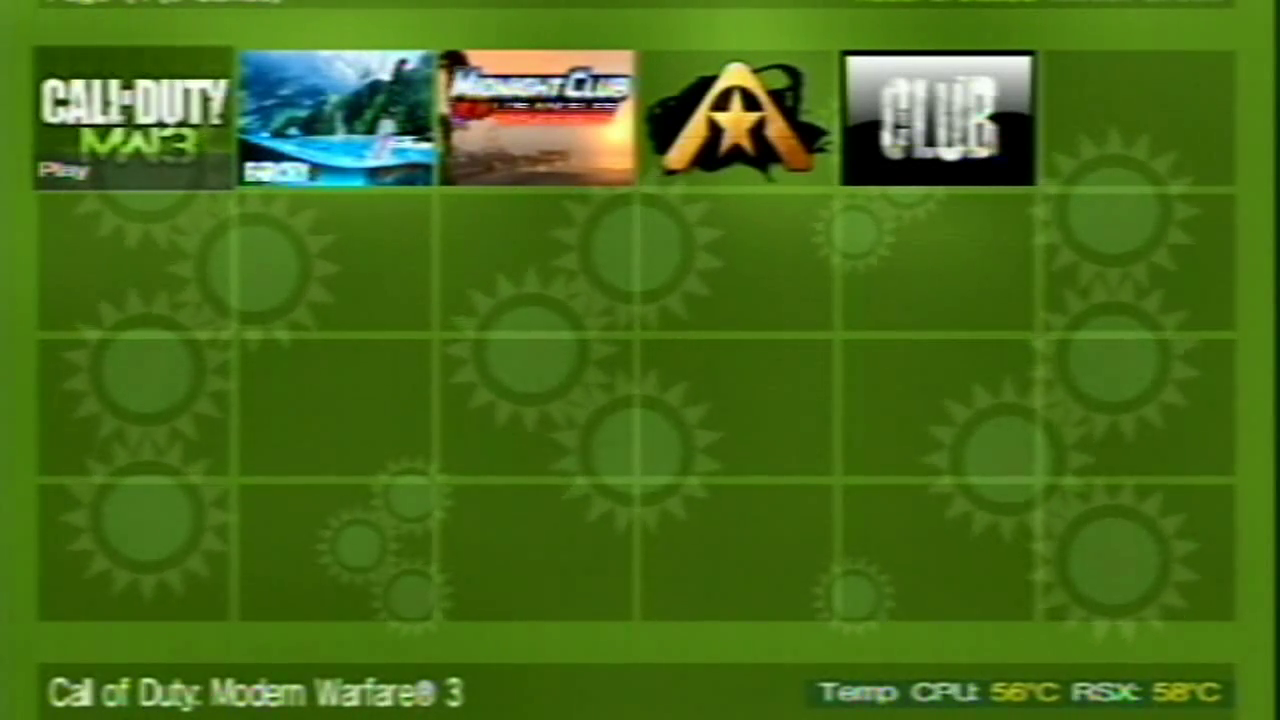
key(Right)
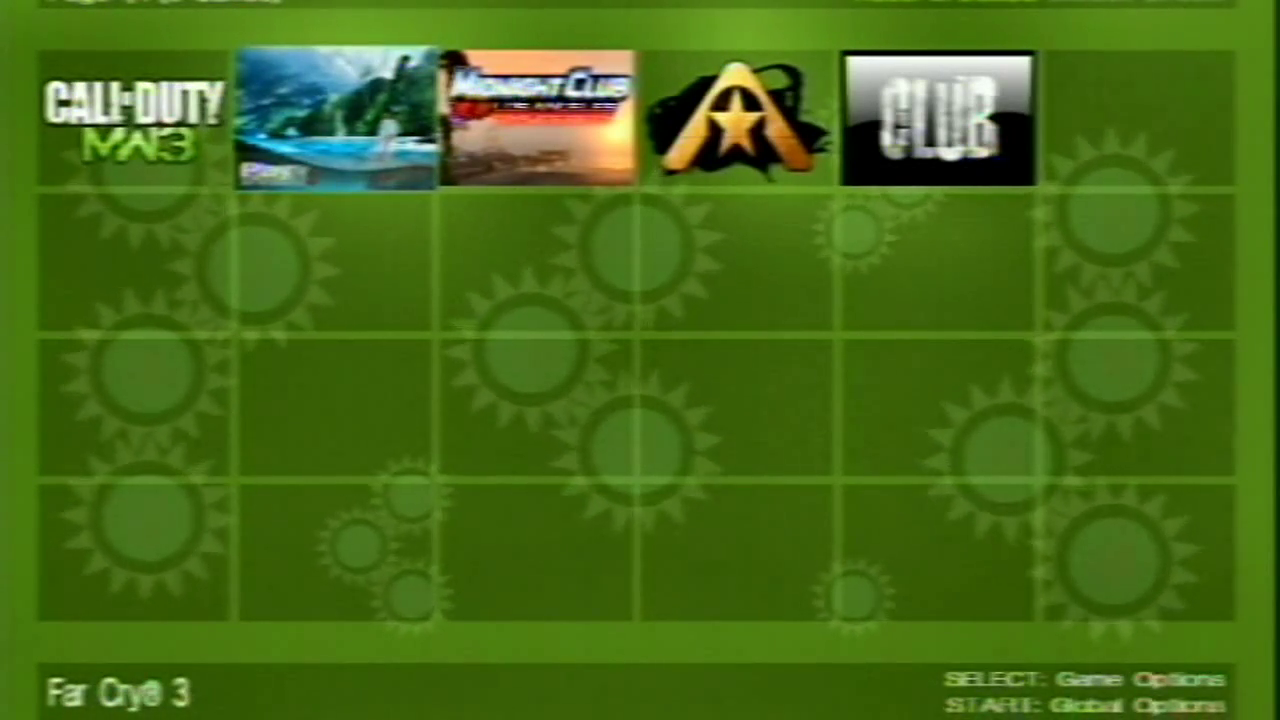